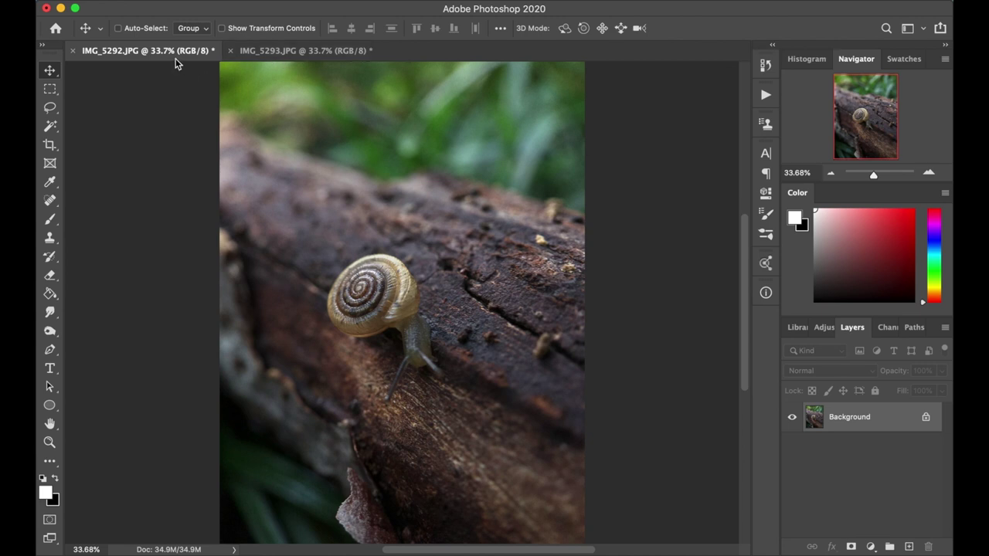
- Compare the IMG_5292 and IMG_5293 photos, and paste the copied IMG_5292 image into IMG_5293 as a new layer
click(265, 52)
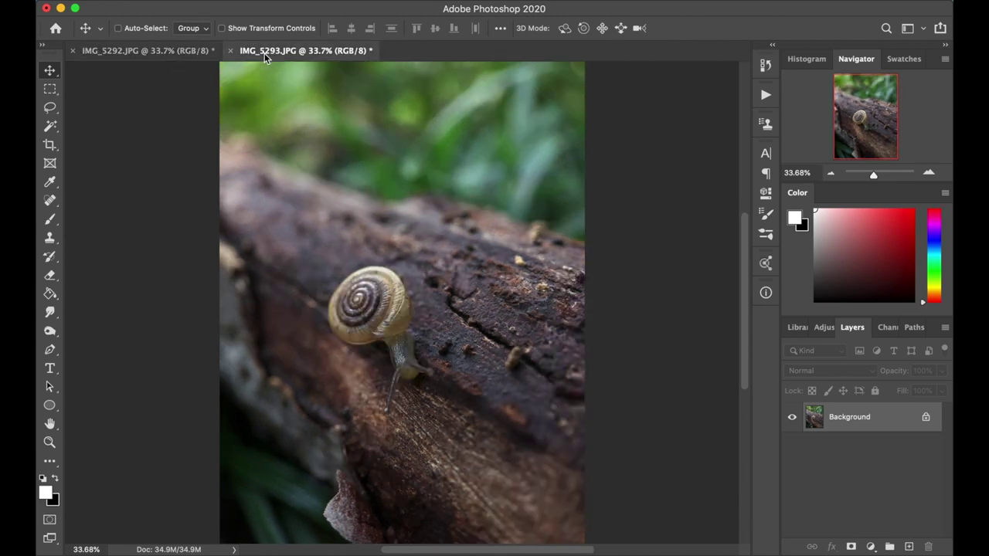
click(128, 50)
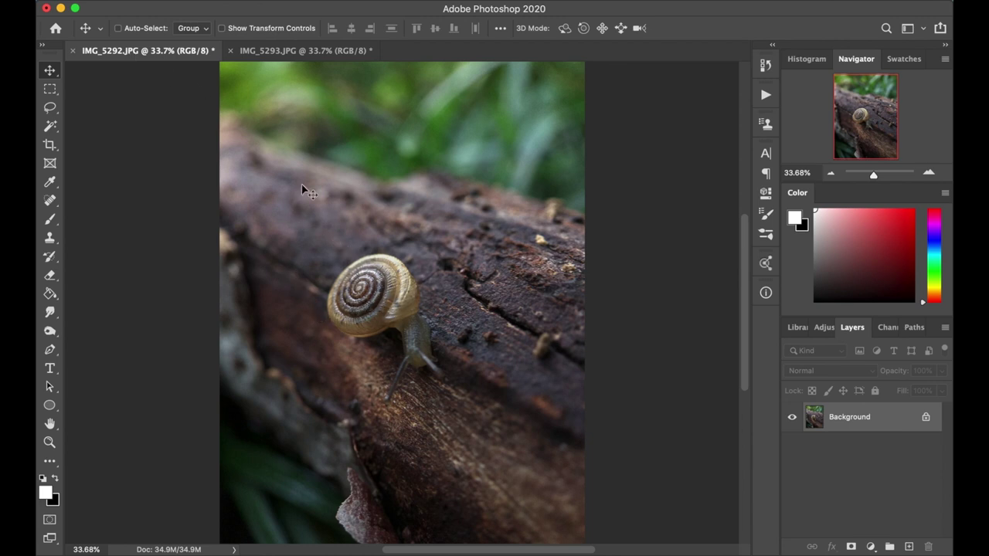
click(278, 51)
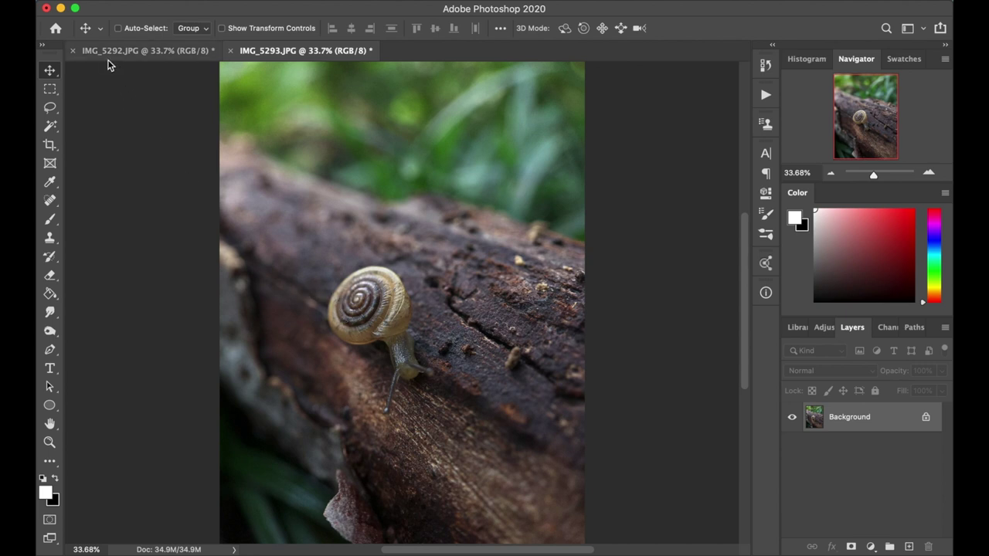
click(178, 2)
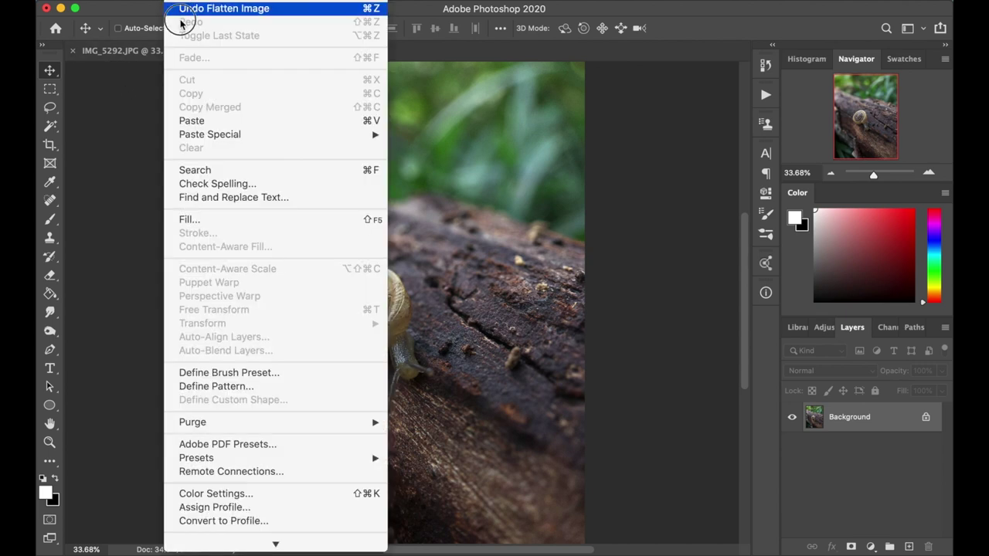
click(177, 117)
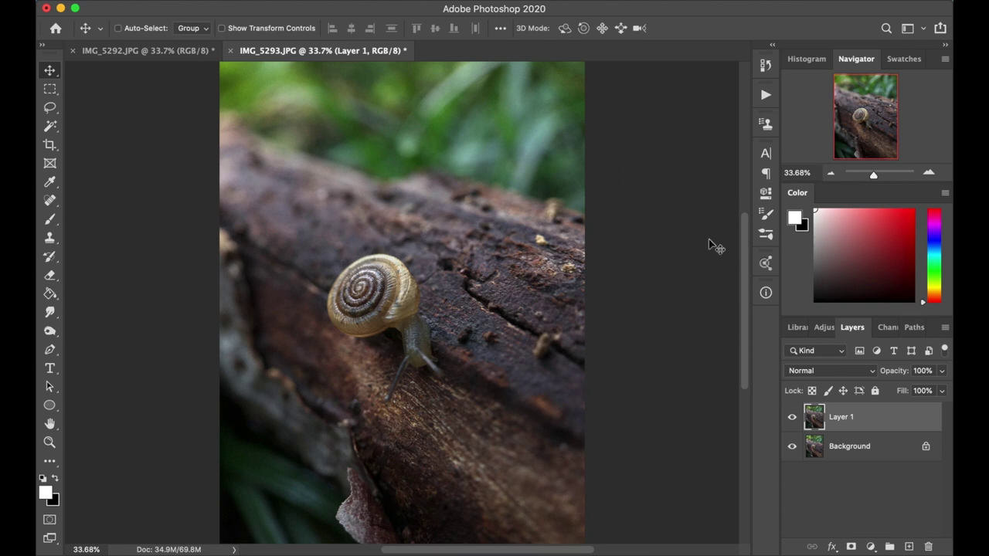
- Auto-align Layer 1 with the Background layer, and check the overlap by hiding and showing Layer 1
shift+click(866, 457)
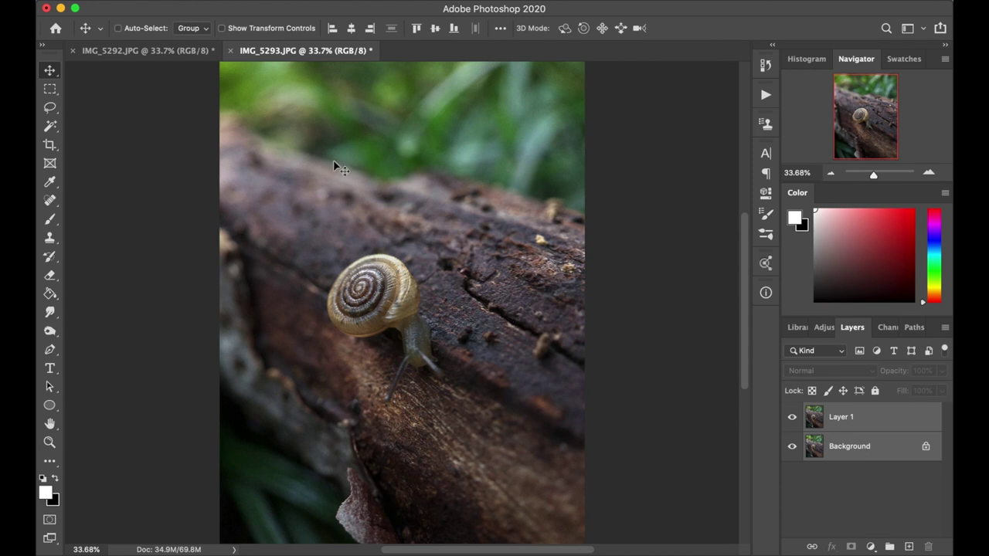
click(158, 2)
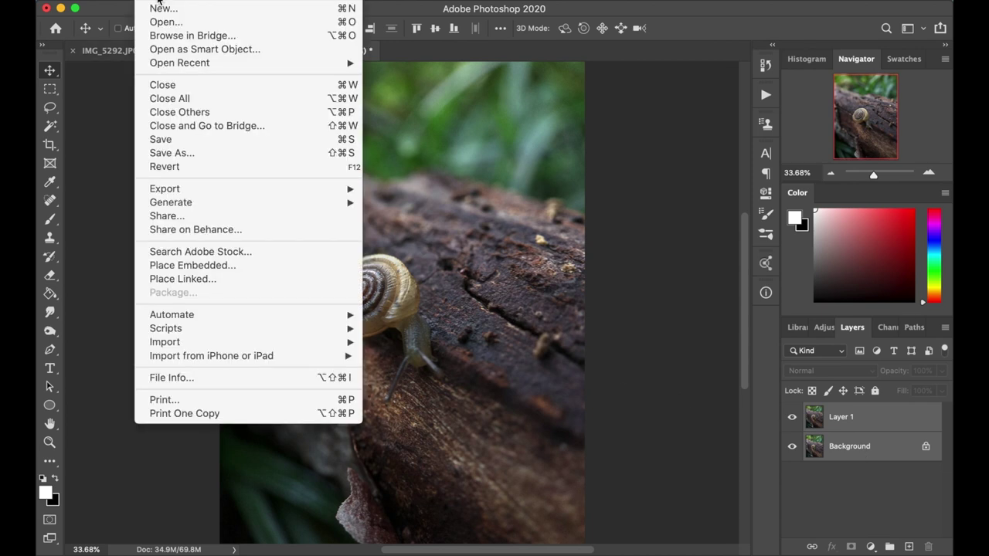
mouse_move(174, 2)
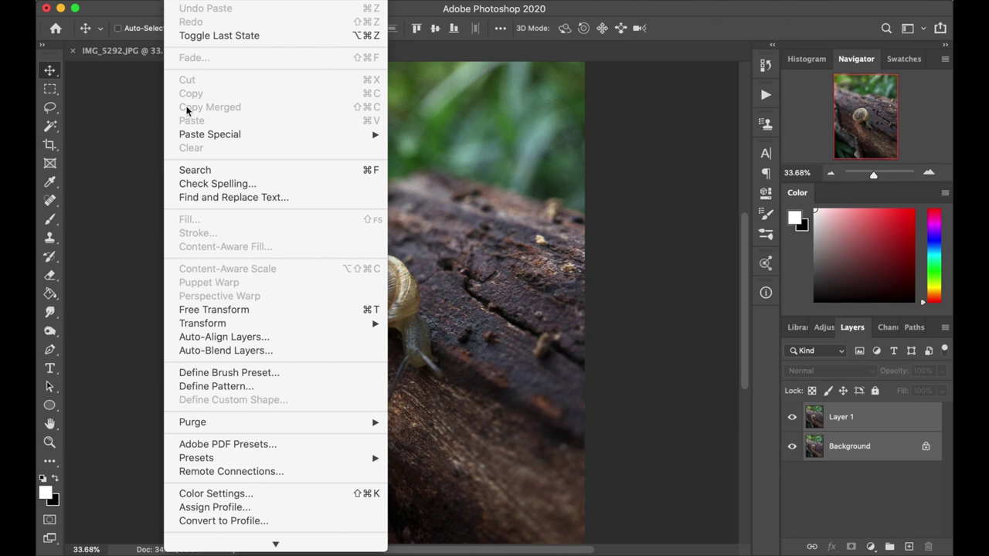
click(202, 337)
click(665, 120)
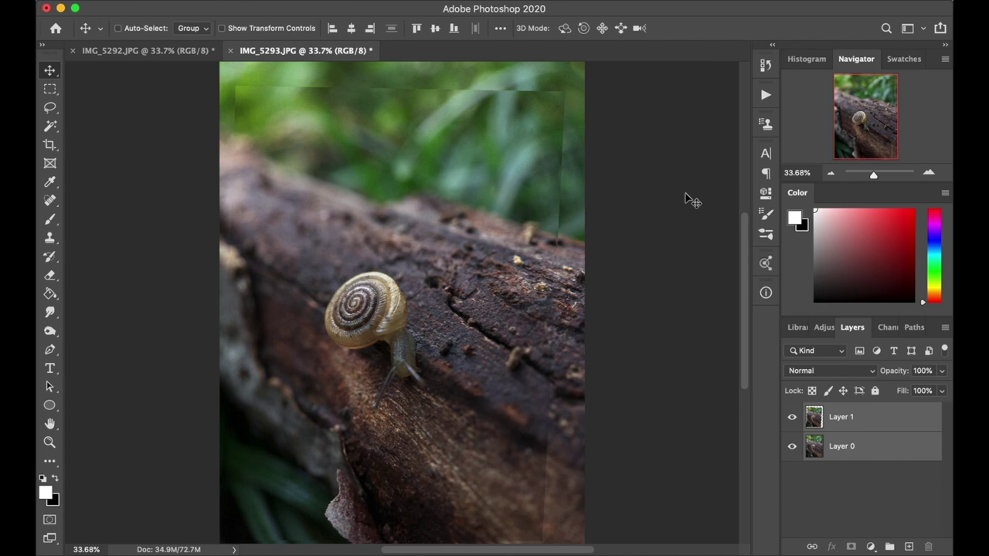
click(793, 418)
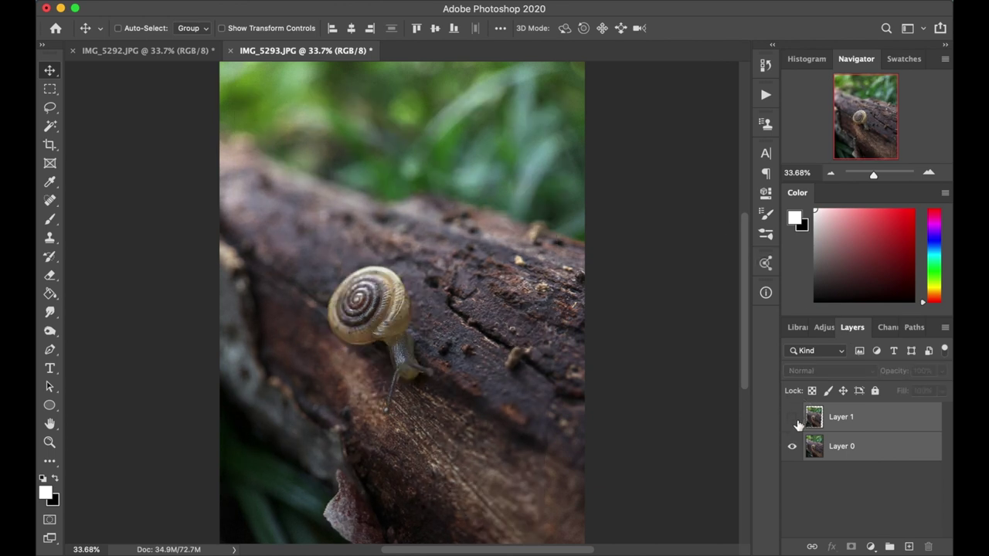
click(795, 419)
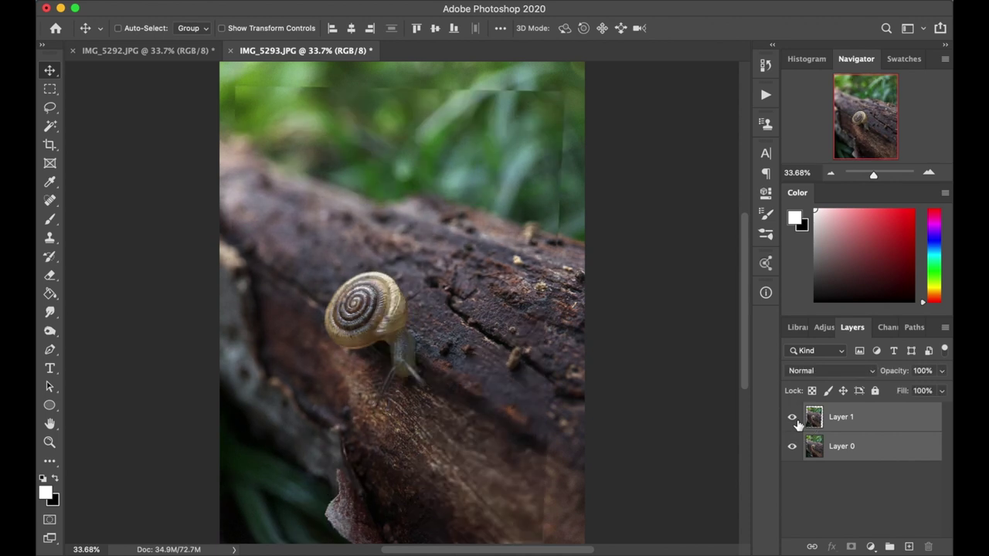
- Lower Layer 1's opacity to 32% and move the layer until its snail shell lines up with the shell beneath
click(849, 416)
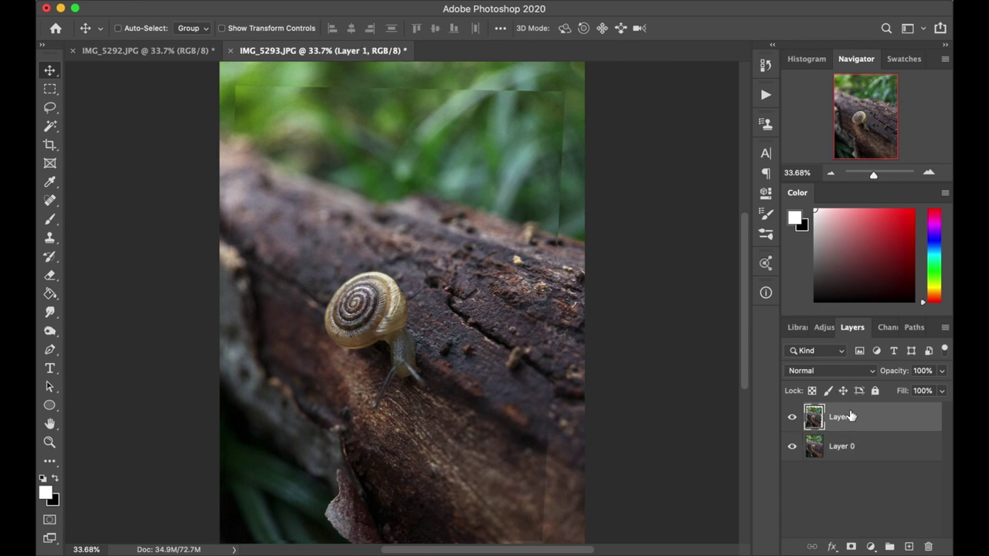
click(942, 371)
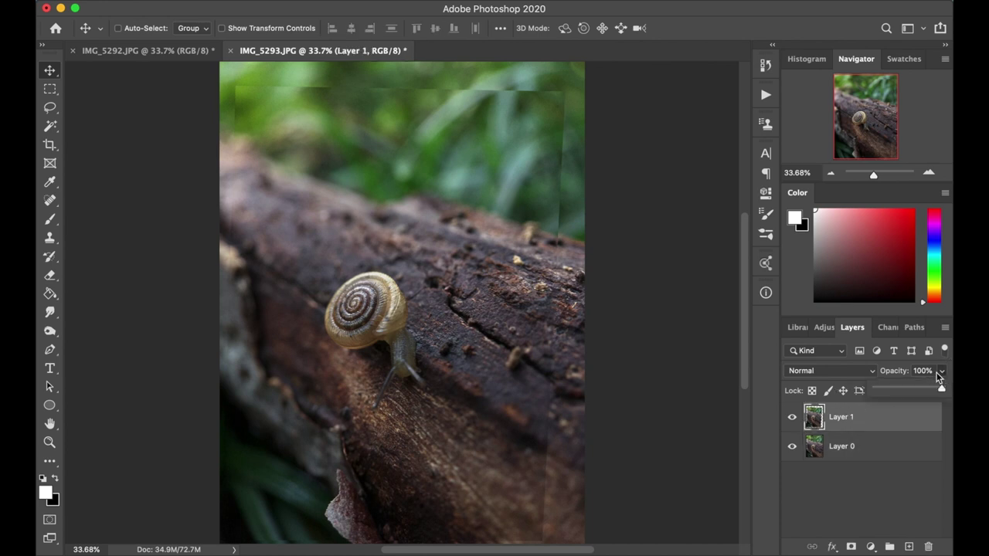
click(896, 388)
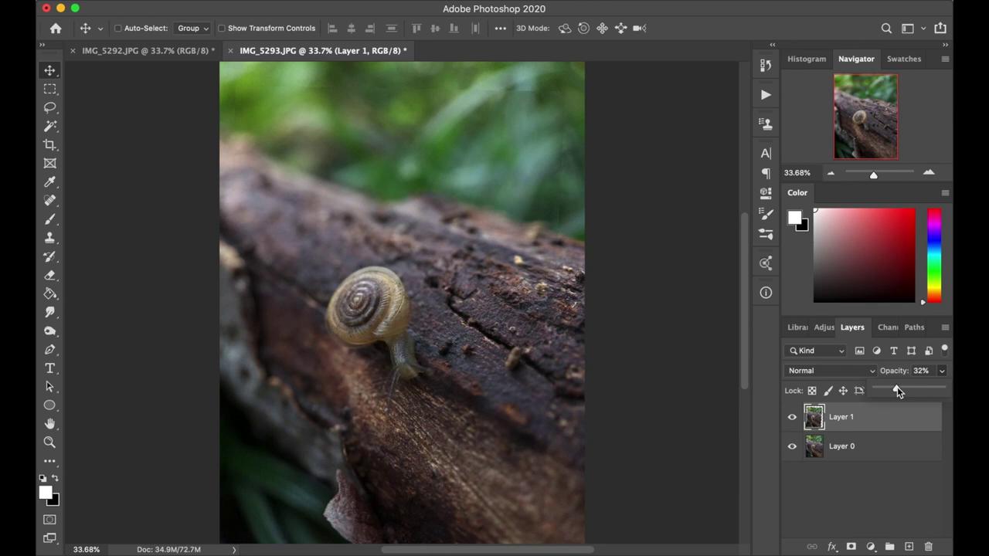
click(379, 315)
drag(379, 315, 379, 311)
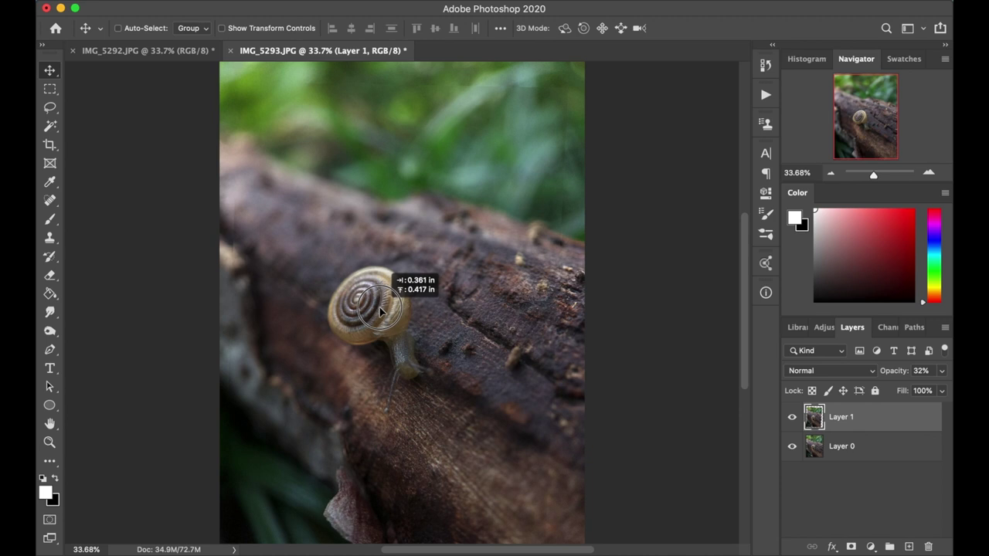
drag(379, 312, 380, 311)
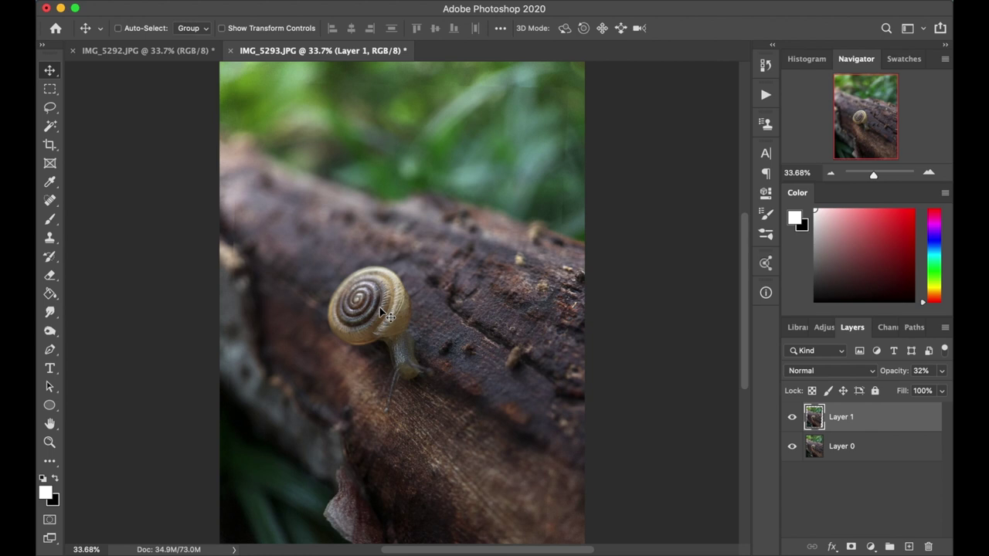
- Check the shell alignment by hiding and showing Layer 1, and set its opacity to 100%
click(793, 418)
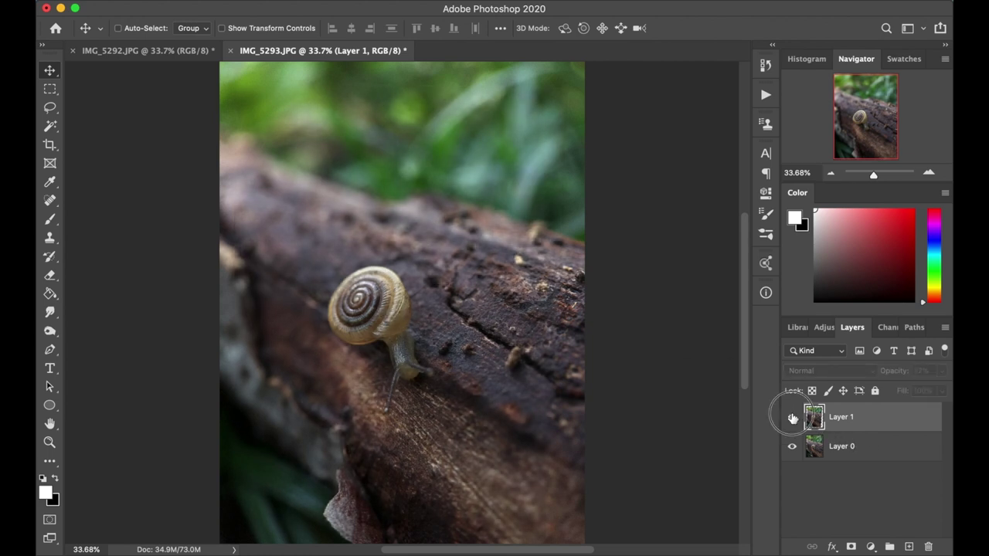
click(792, 418)
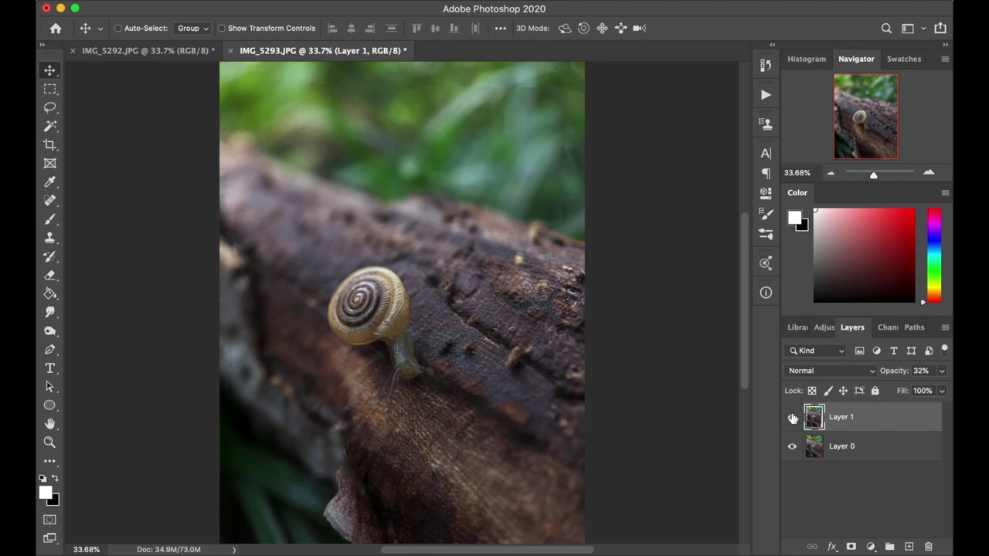
click(941, 370)
drag(897, 389, 950, 390)
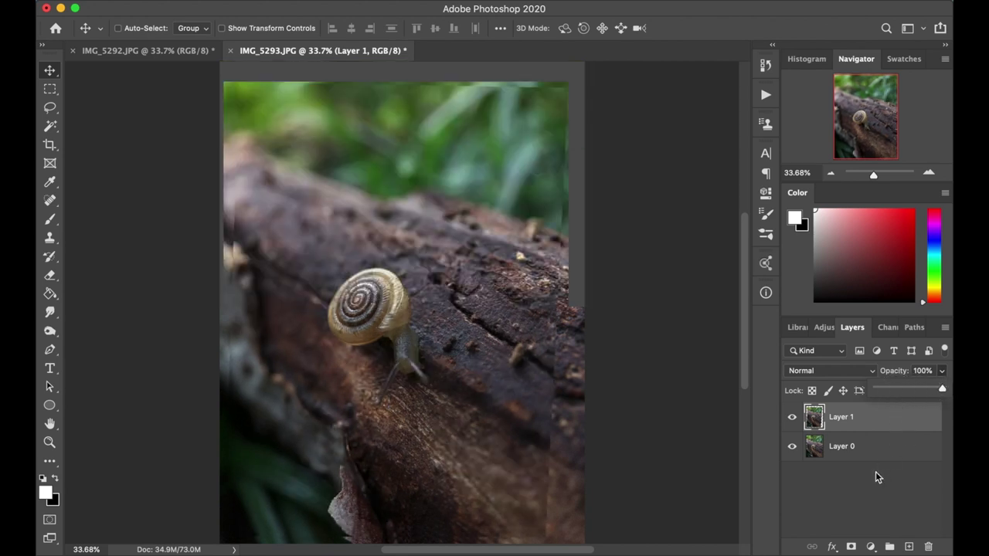
- Add a layer mask to Layer 1 and invert it to black so the whole layer is hidden
click(850, 547)
click(850, 547)
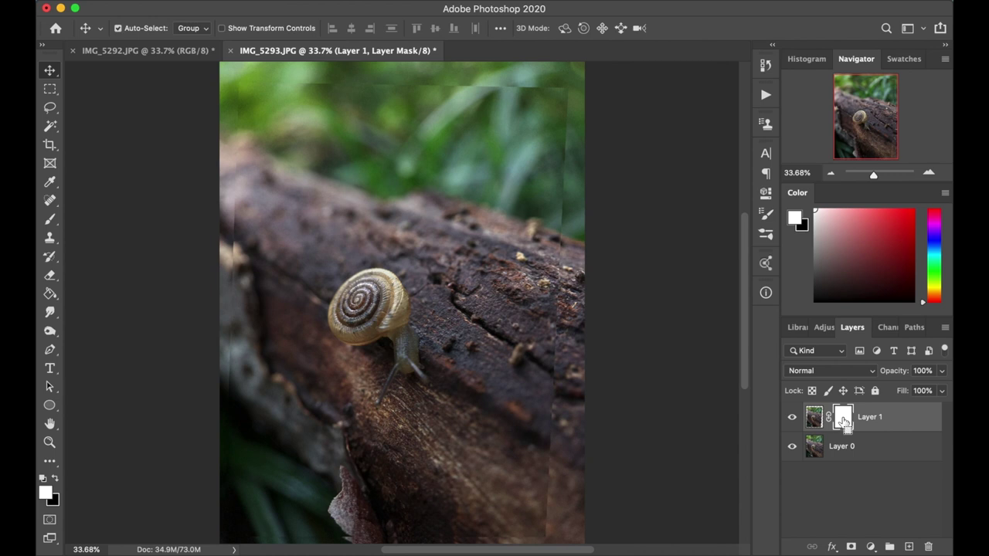
key(super+i)
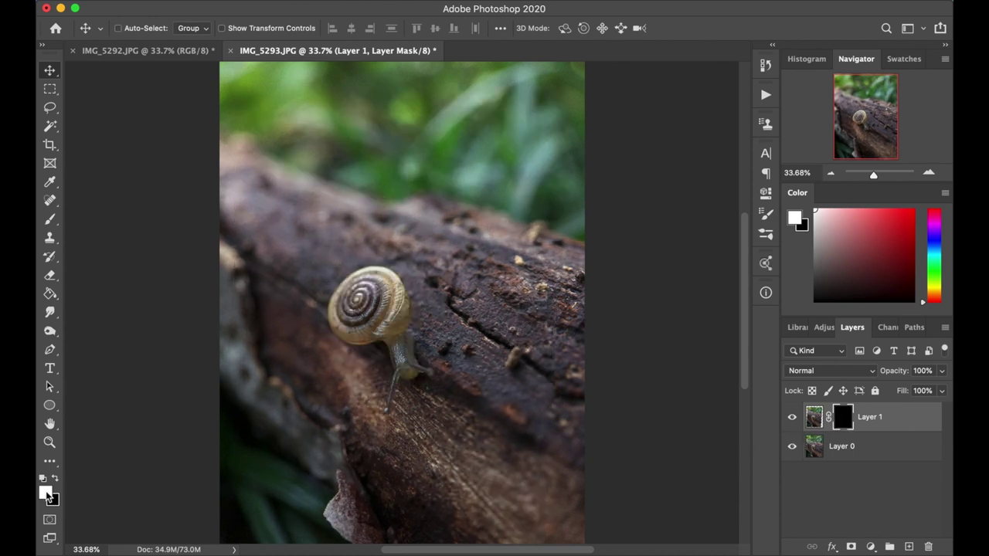
- Brush white over the snail's shell on the Layer 1 mask to reveal it, and swap the foreground colour to black
click(49, 219)
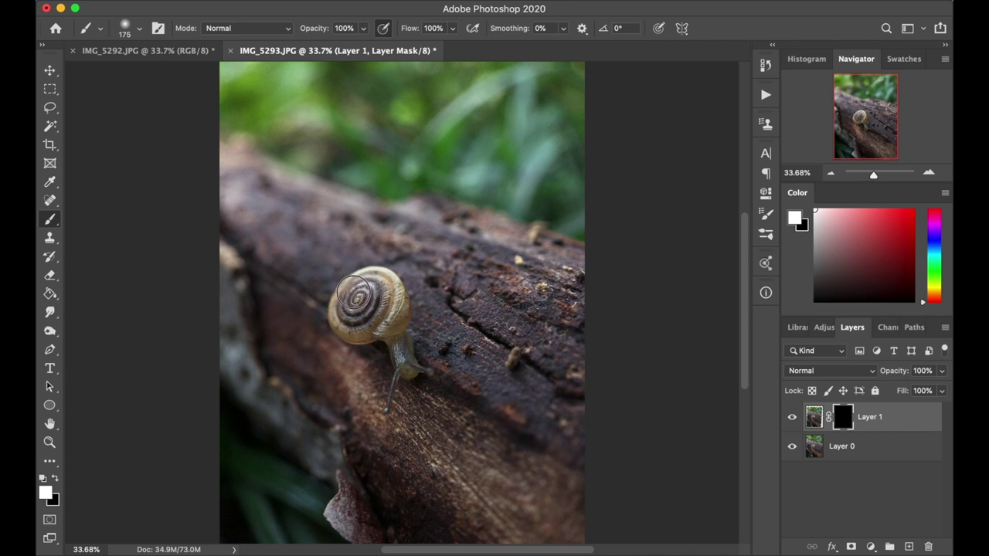
mouse_move(373, 300)
mouse_down()
mouse_move(366, 285)
mouse_move(345, 295)
mouse_move(339, 316)
mouse_move(349, 330)
mouse_up()
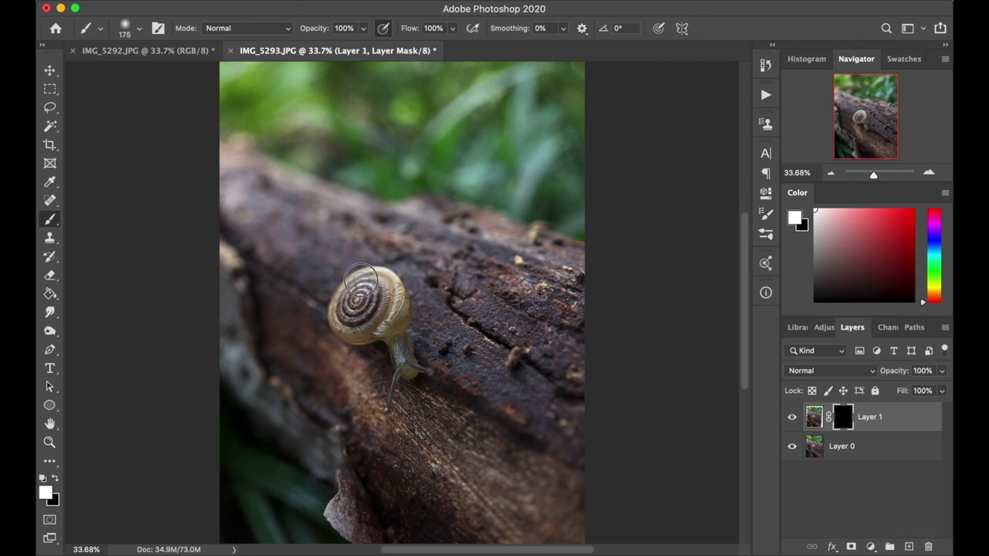
click(385, 296)
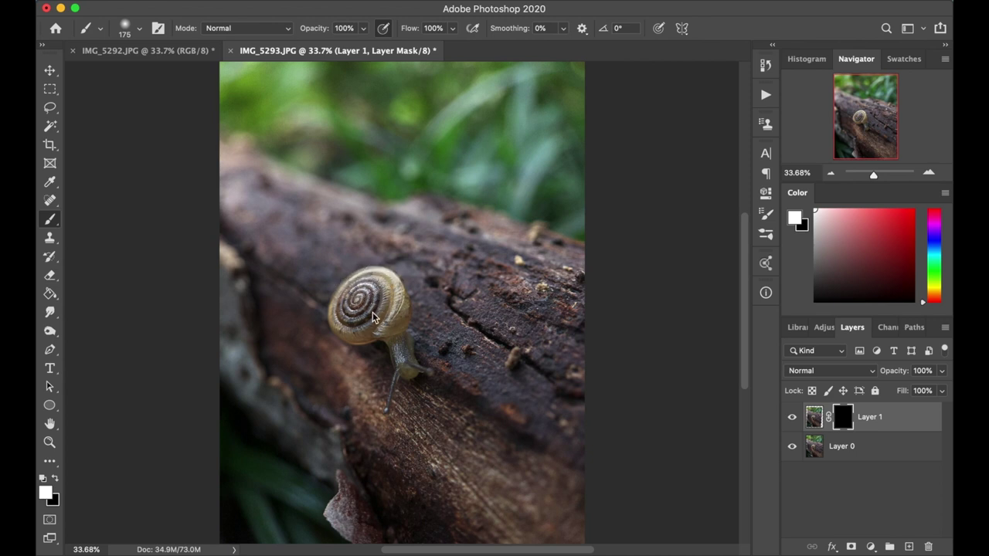
key(x)
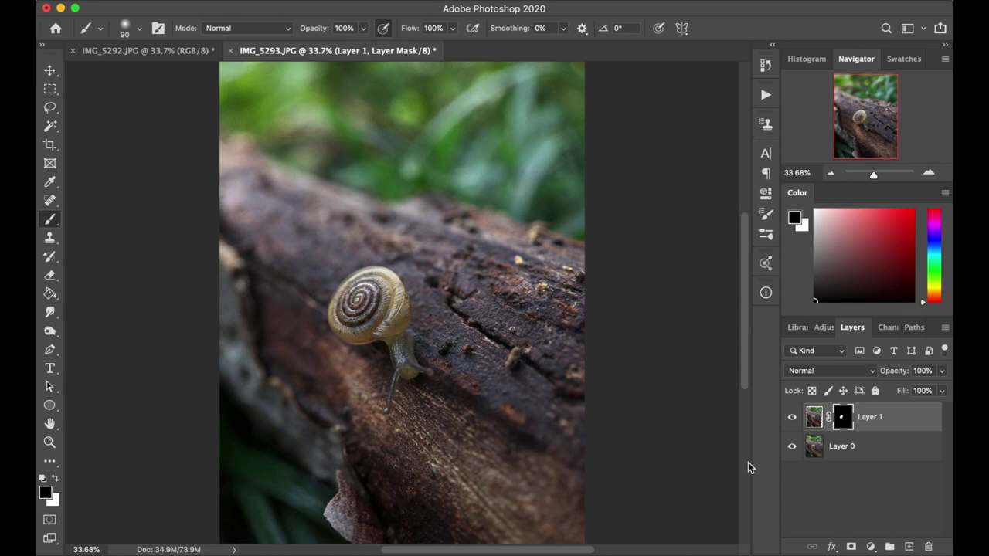
- Compare the snail with and without the revealed shell by repeatedly hiding and showing Layer 1
click(792, 418)
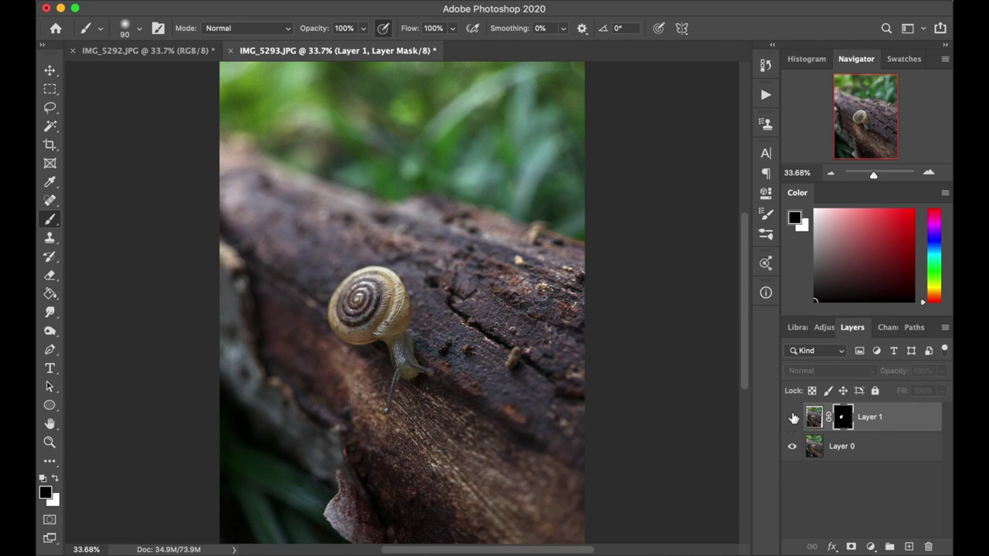
click(792, 418)
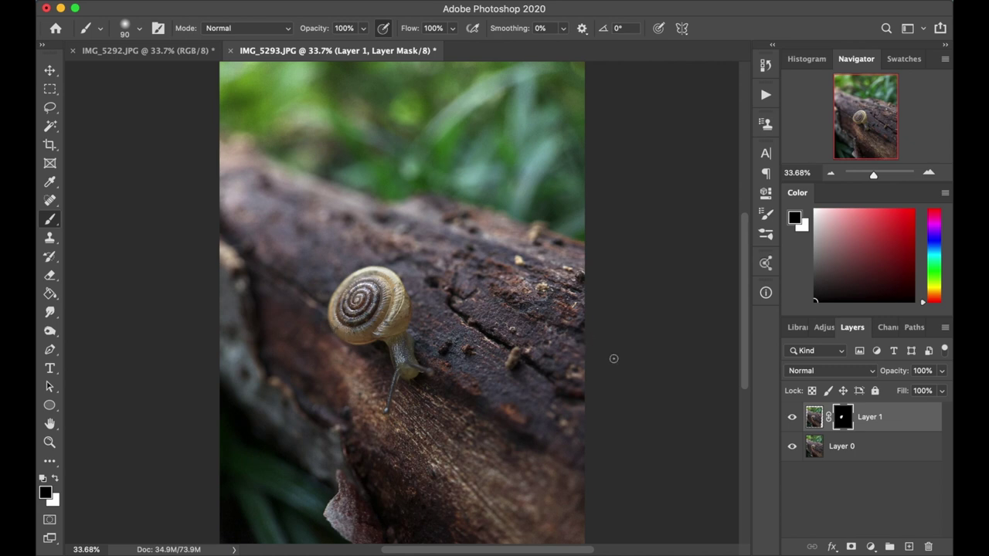
click(791, 417)
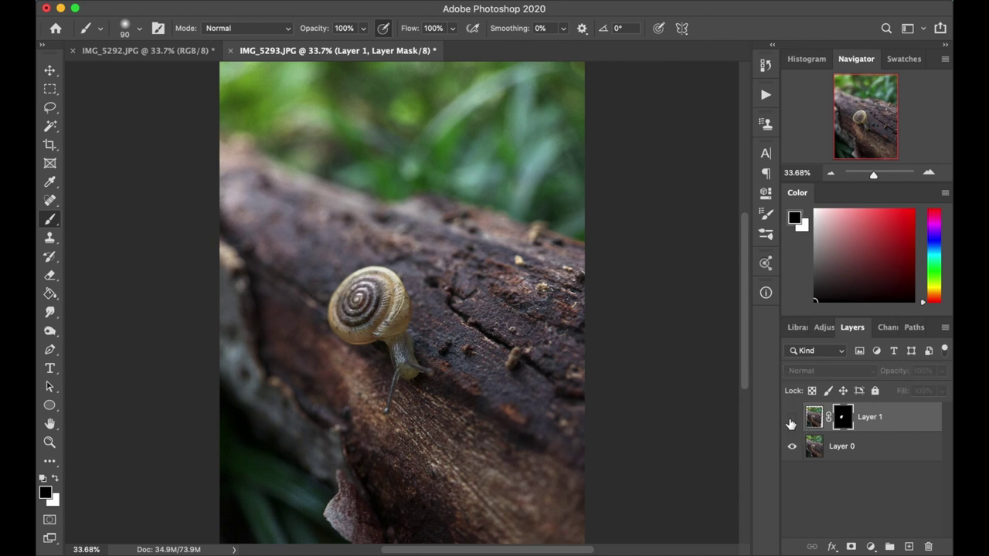
click(791, 417)
click(791, 418)
click(791, 417)
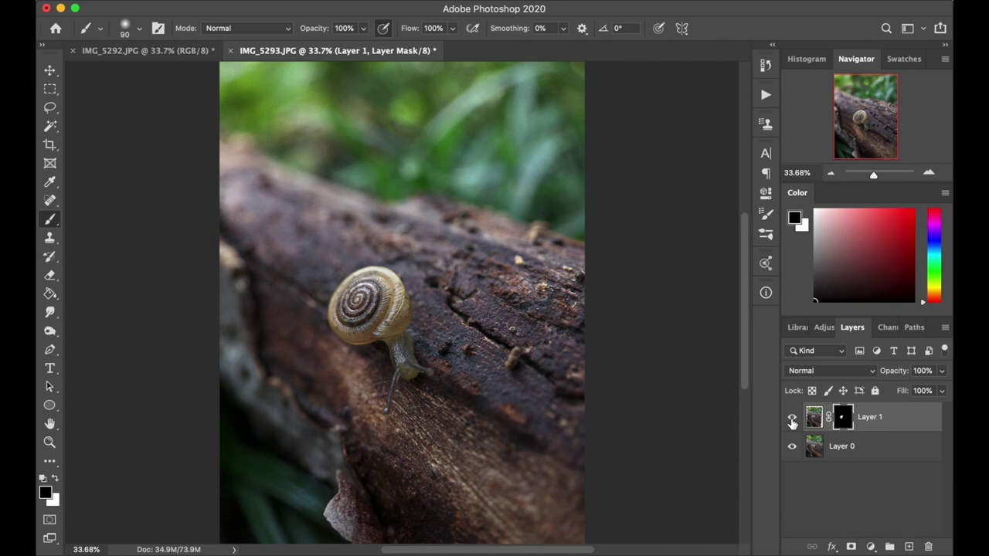
- Flatten the image into a single background layer and swap the foreground colour to white
right_click(869, 450)
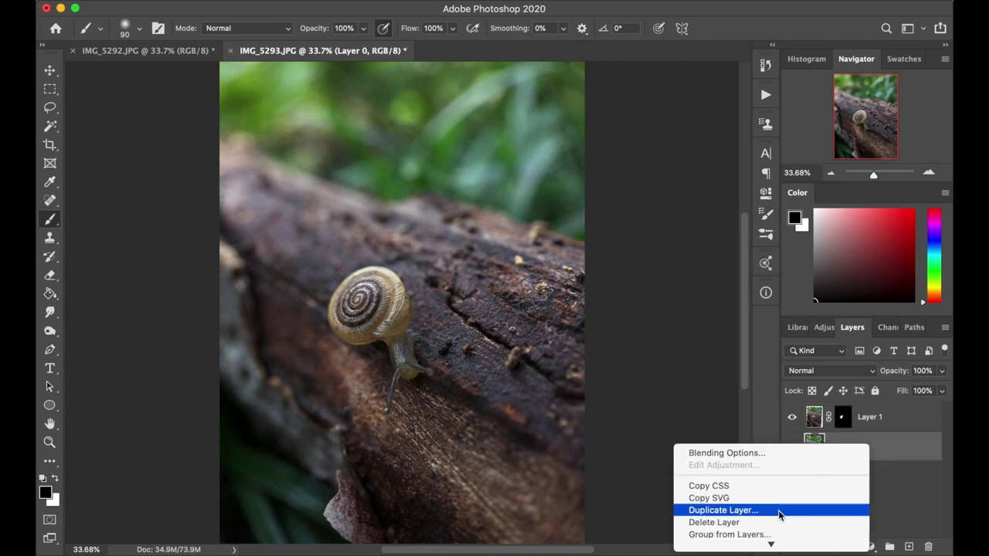
mouse_move(767, 544)
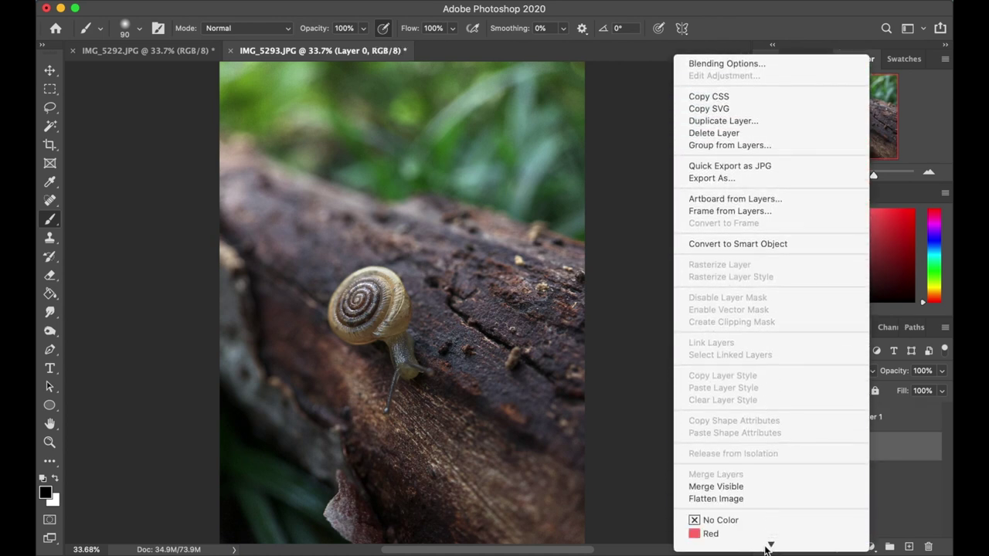
click(768, 437)
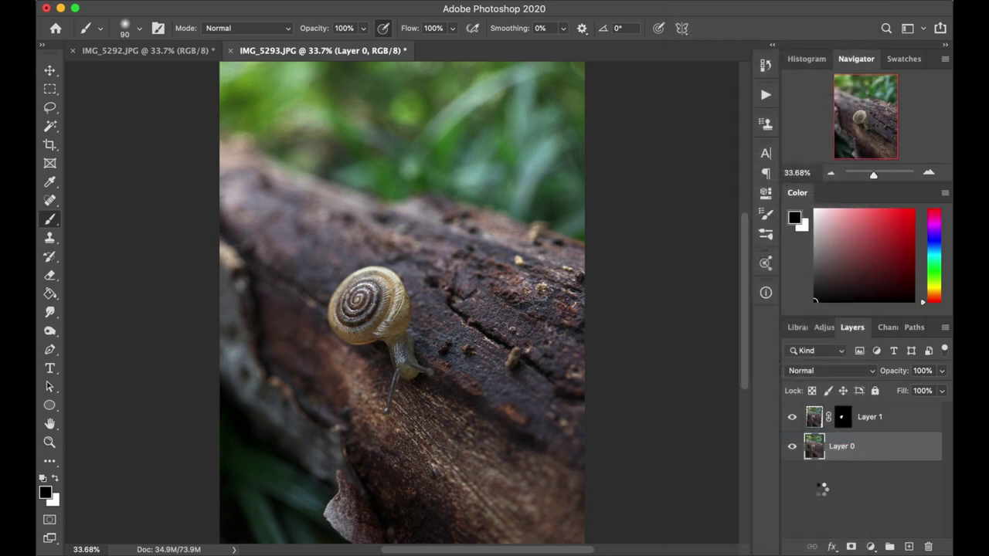
key(x)
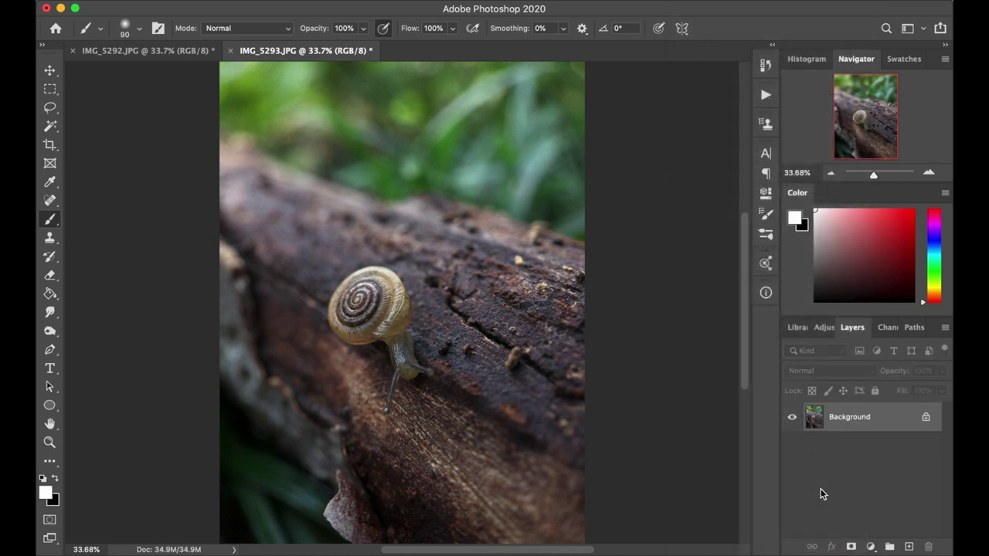